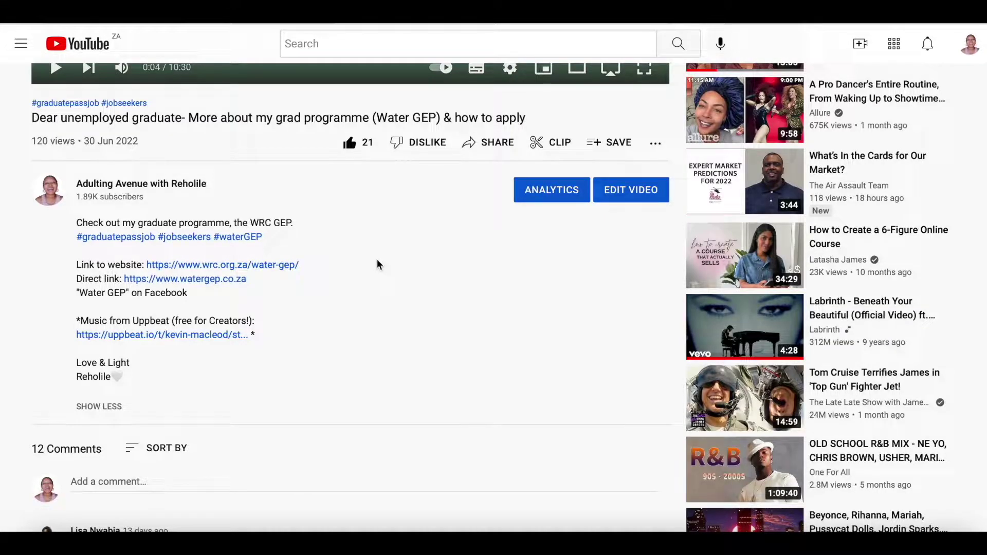
Step: Scroll to the 'Do you have a passion for water' block and open the graduate registration form
scroll(377, 263, down, 1)
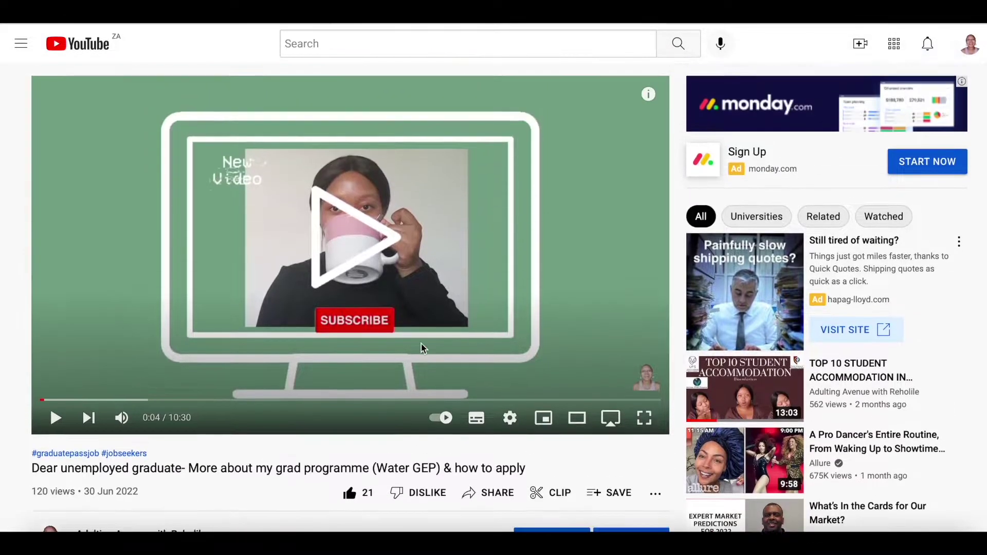
scroll(422, 348, down, 2)
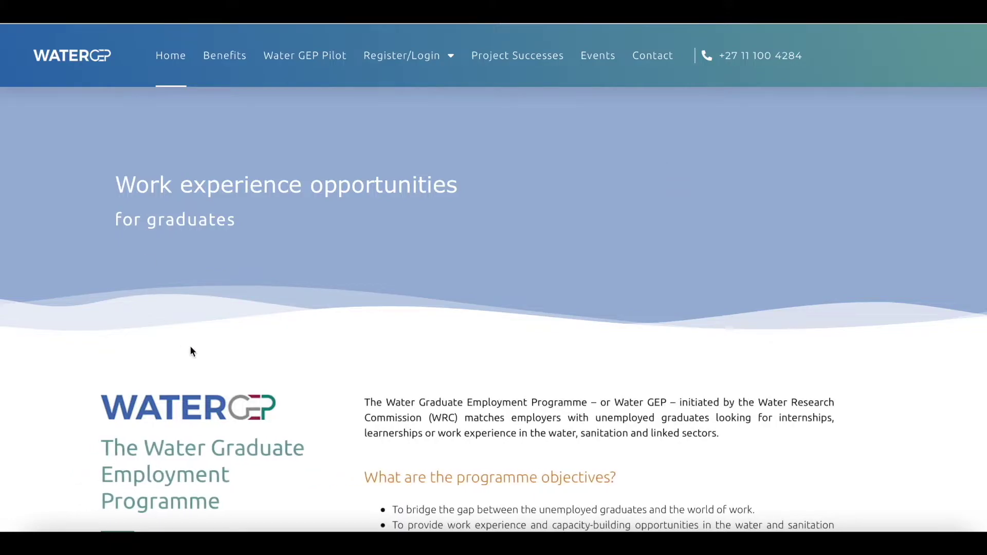
scroll(262, 295, down, 2)
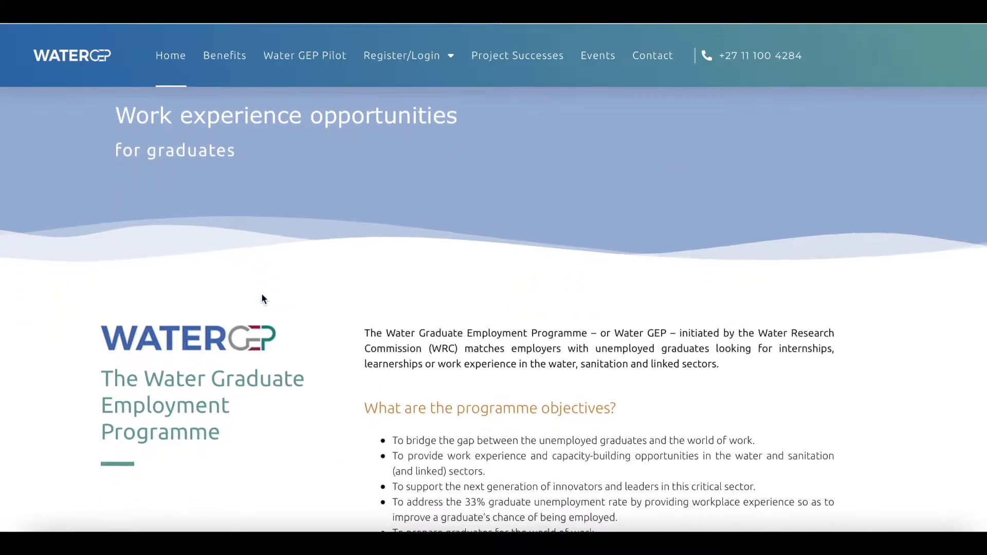
scroll(261, 295, down, 1)
scroll(262, 296, up, 3)
scroll(261, 295, down, 3)
scroll(263, 298, down, 1)
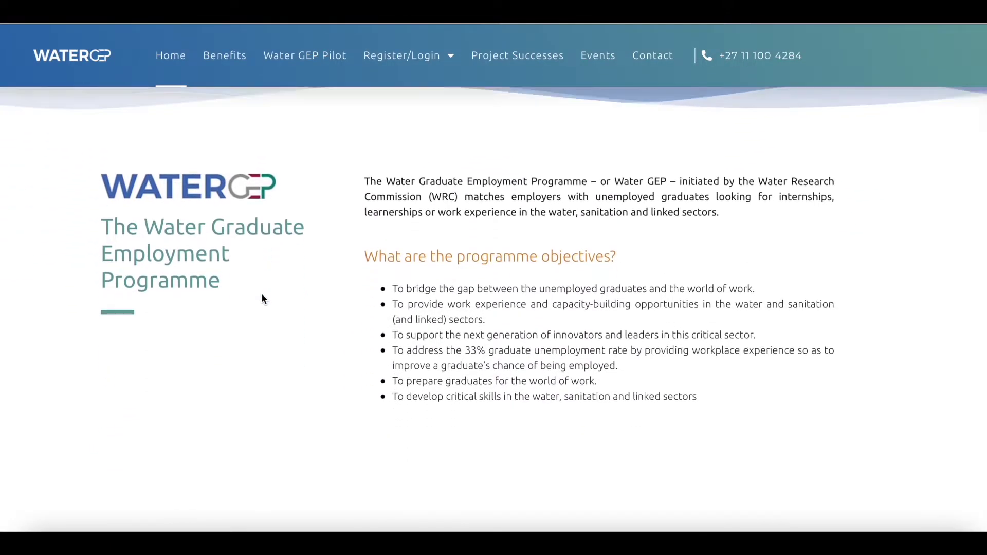
scroll(262, 298, down, 3)
scroll(262, 298, down, 3)
scroll(262, 298, down, 3)
scroll(262, 297, down, 2)
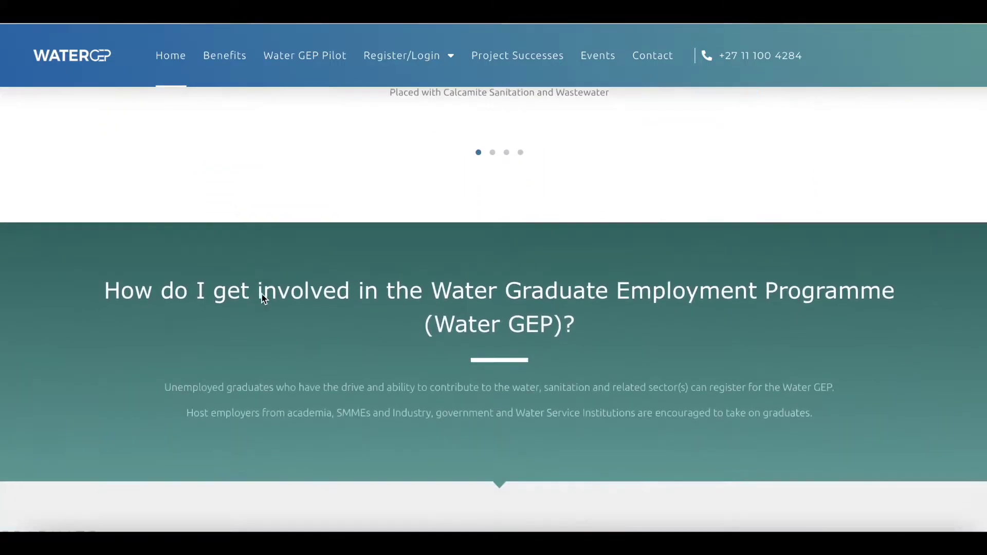
scroll(262, 297, down, 5)
scroll(262, 297, down, 4)
scroll(262, 298, down, 3)
scroll(261, 297, down, 1)
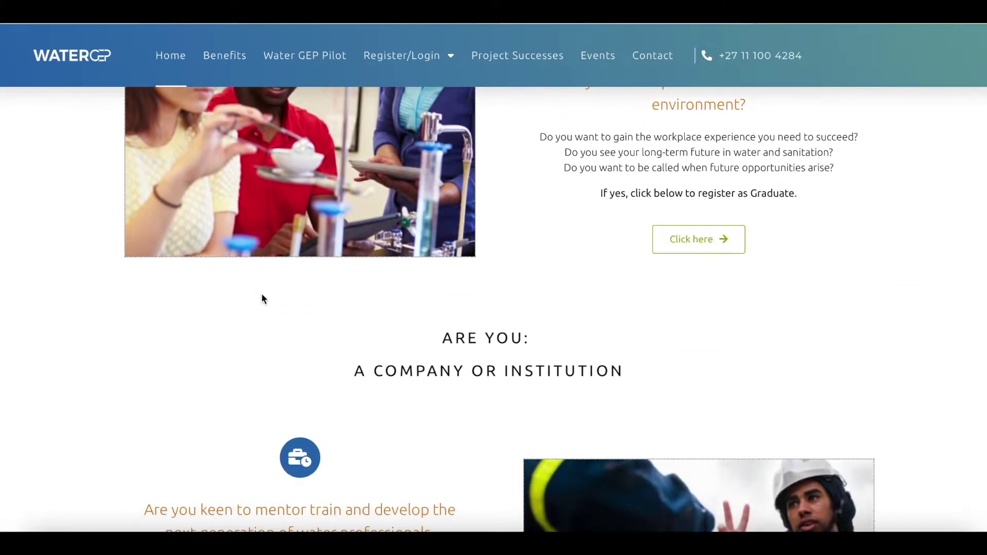
scroll(261, 297, up, 3)
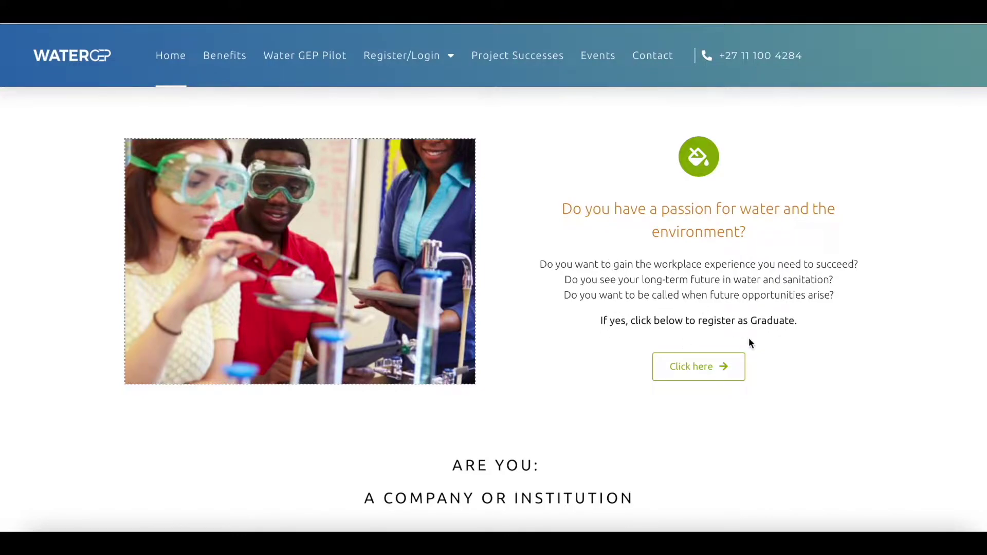
click(709, 373)
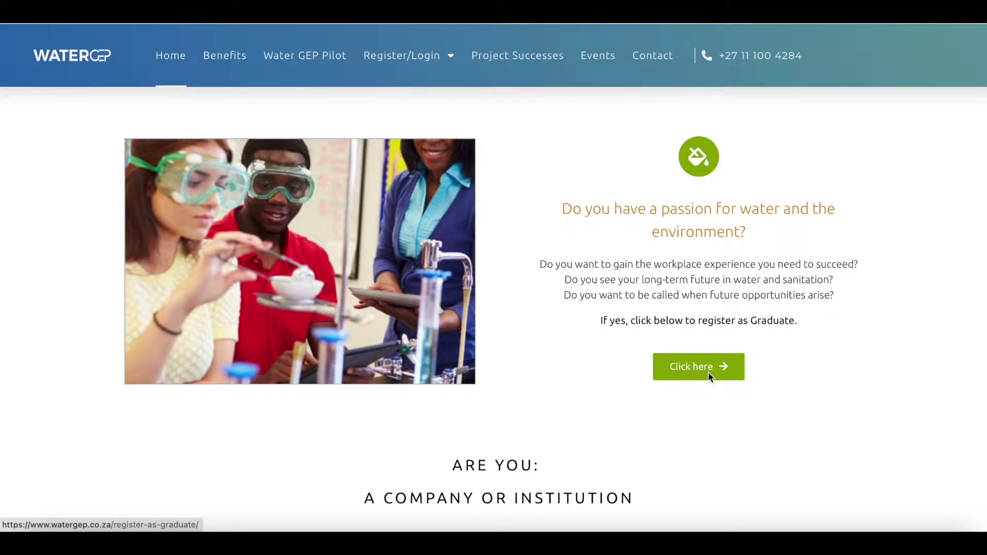
scroll(252, 333, down, 1)
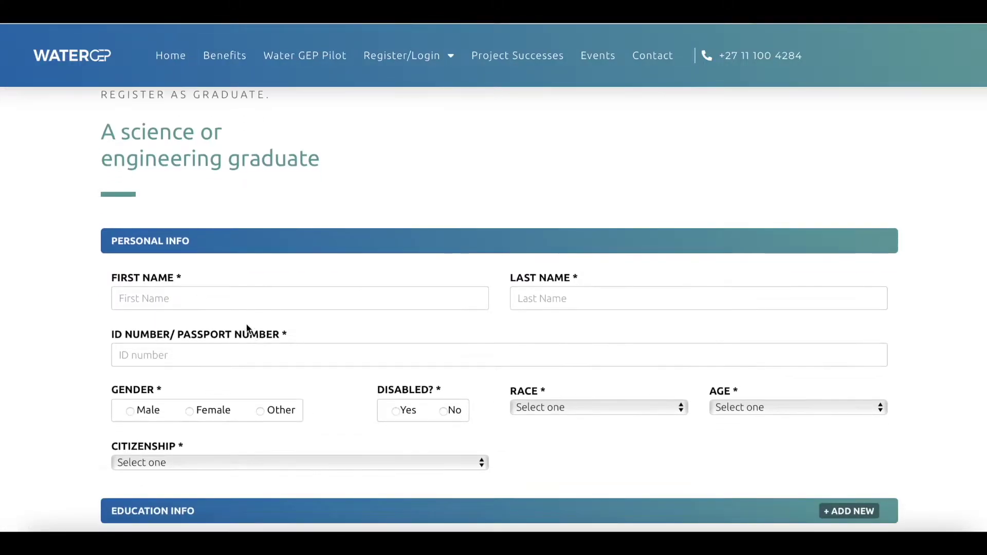
click(231, 302)
key(Tab)
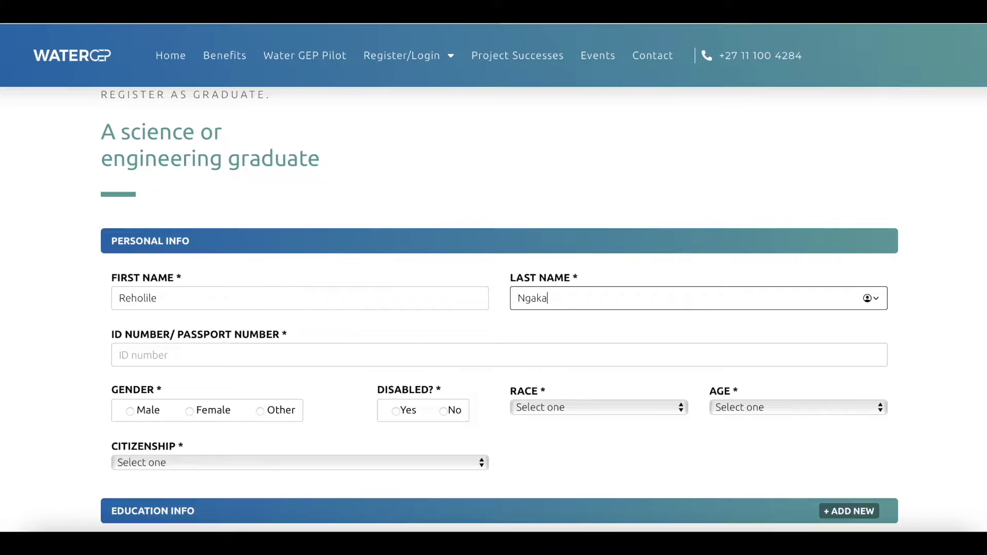
key(Tab)
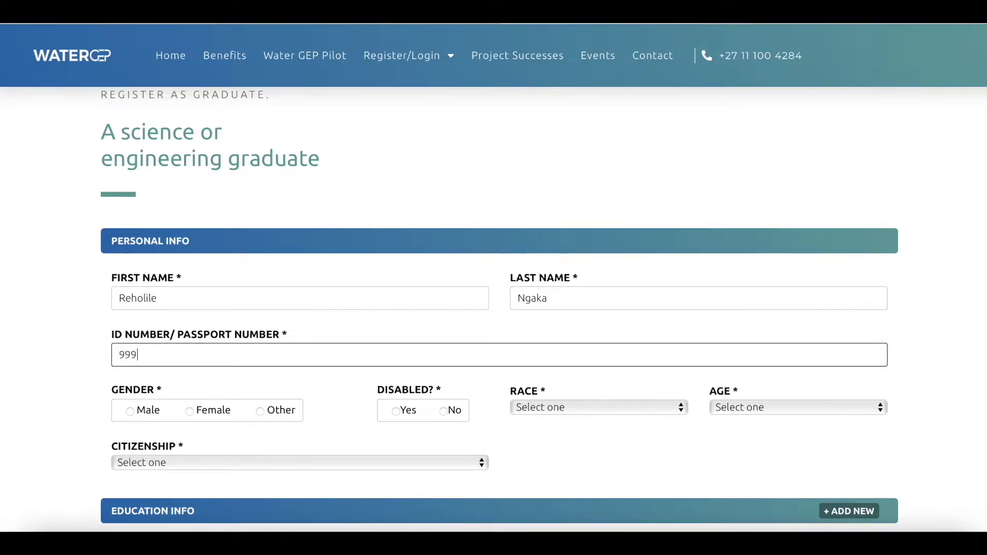
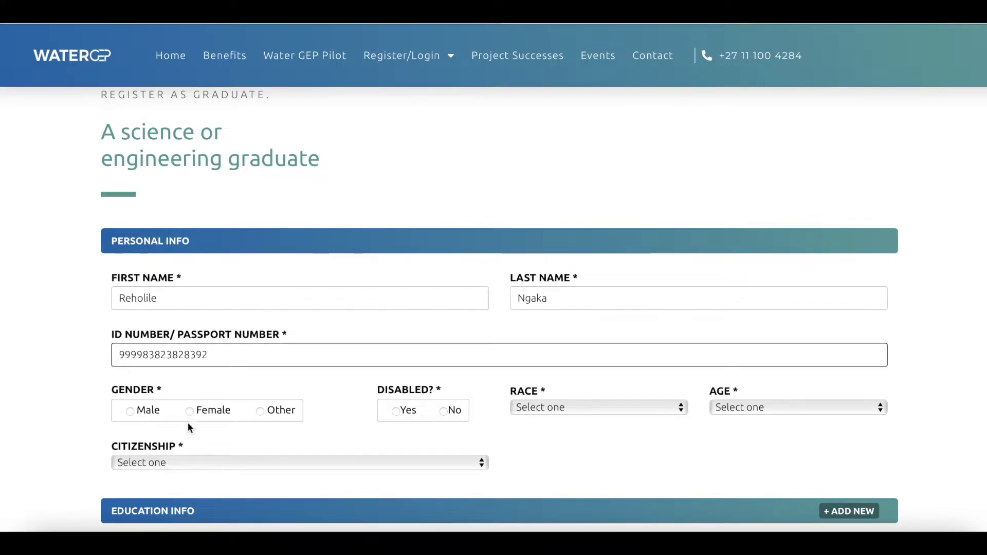
Step: Select Female, no disability, Black African, age 24 to 30 and South African citizenship
click(189, 411)
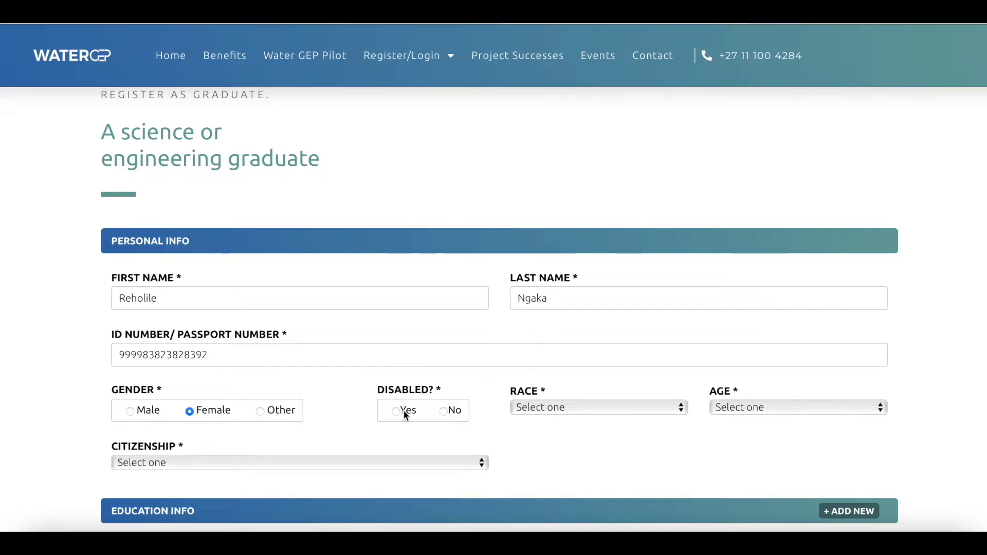
click(445, 411)
click(563, 408)
click(565, 431)
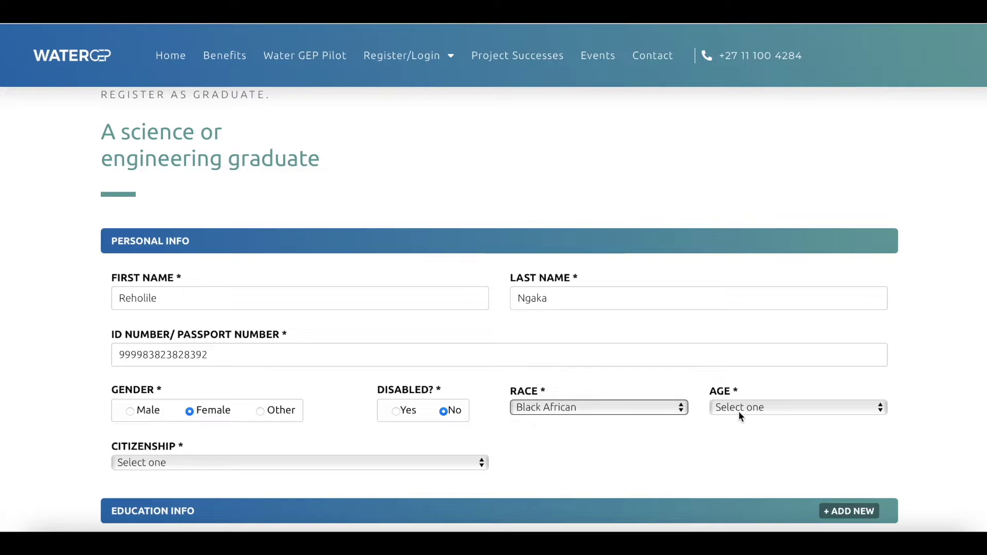
click(740, 411)
click(744, 436)
scroll(535, 441, down, 2)
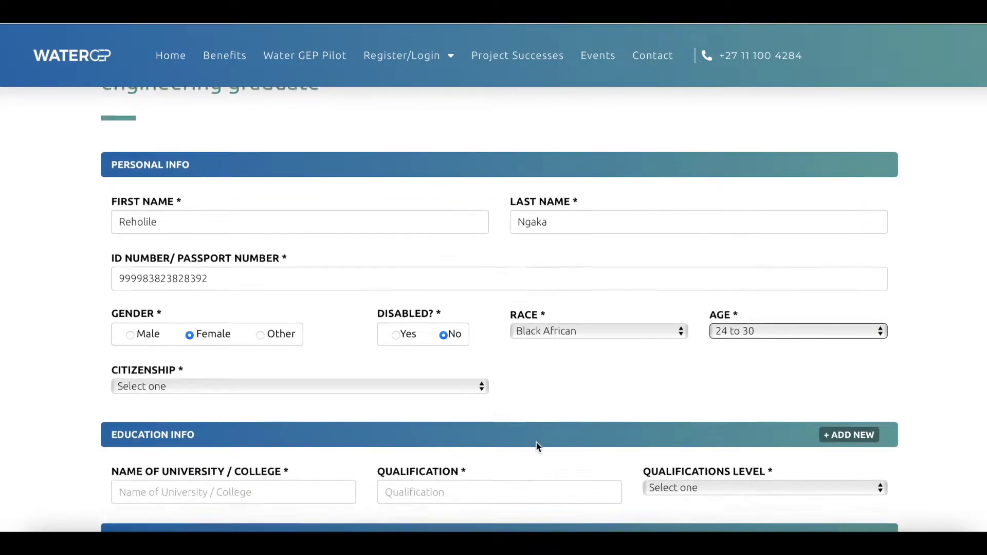
click(266, 362)
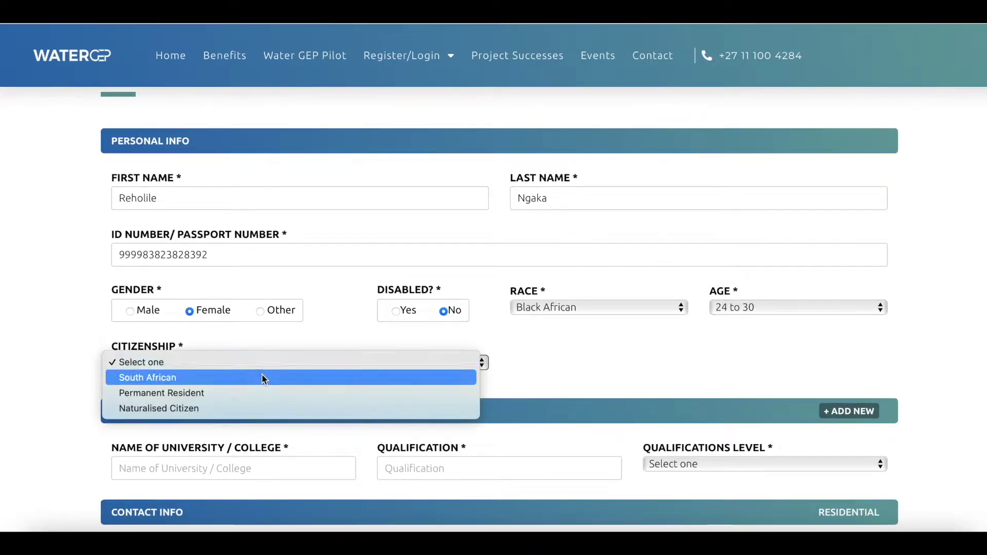
click(262, 377)
scroll(261, 377, down, 2)
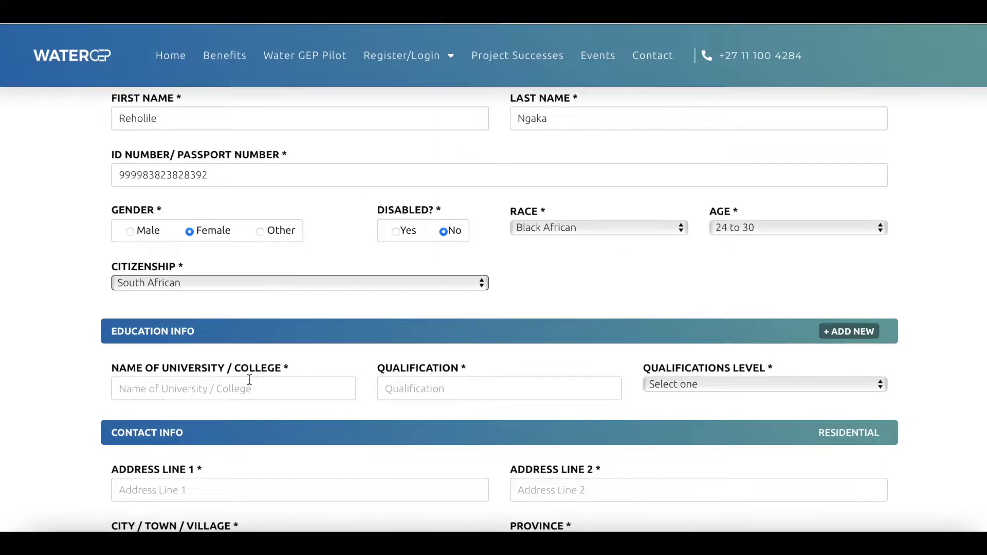
Step: Enter University of the Free State, qualification MSc in Geohydrology, and Masters as the level
click(250, 379)
text(a)
key(BackSpace)
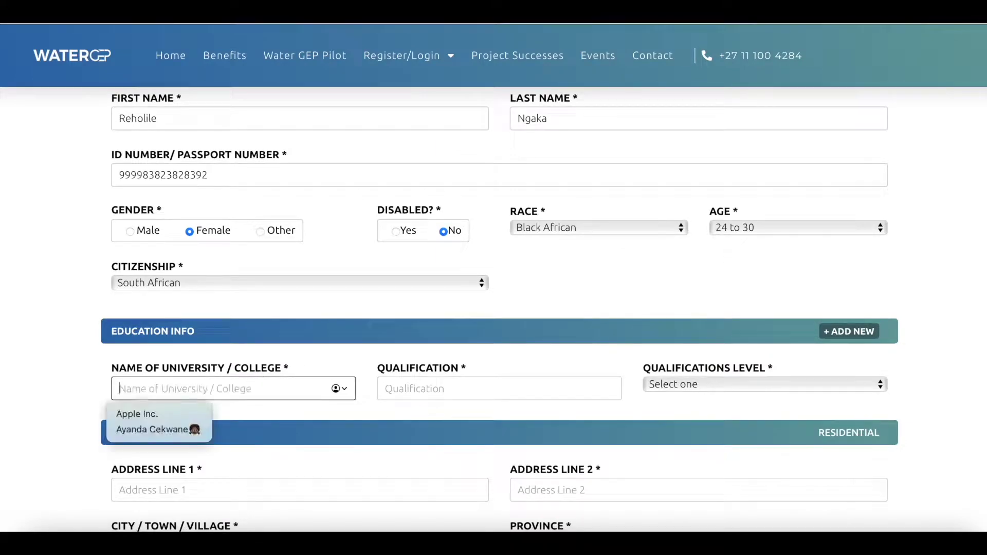
text(Uni)
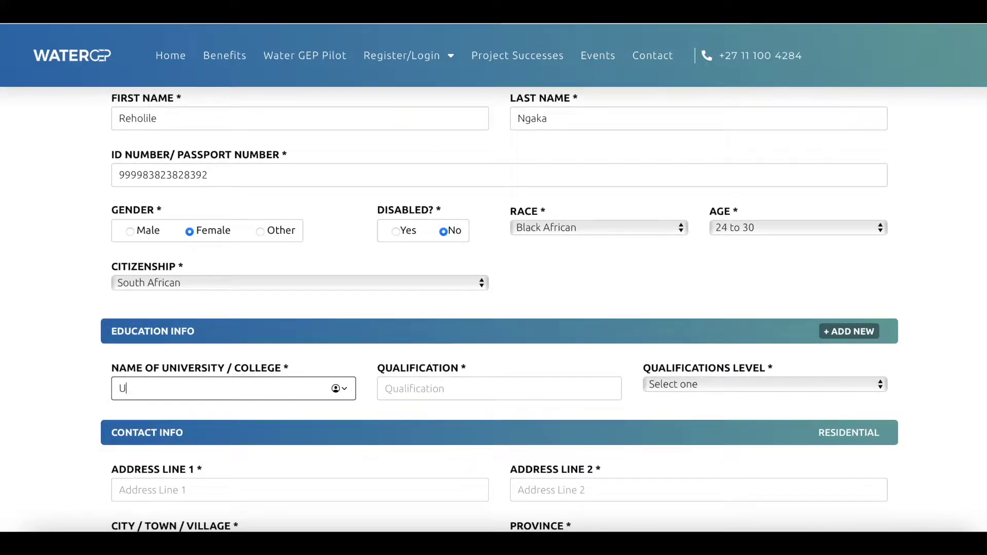
text(ver)
text(sity of the )
text(Free State)
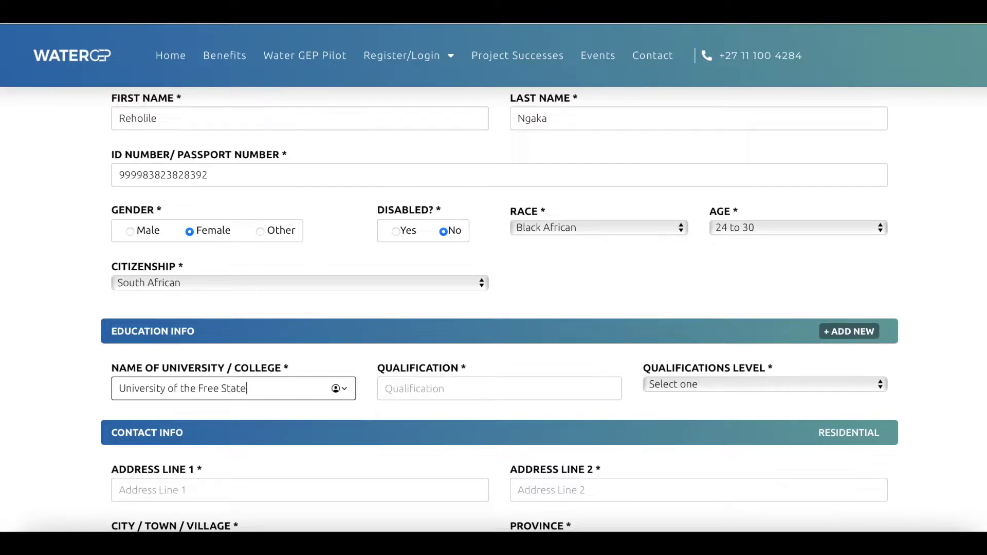
key(Tab)
text(MSc )
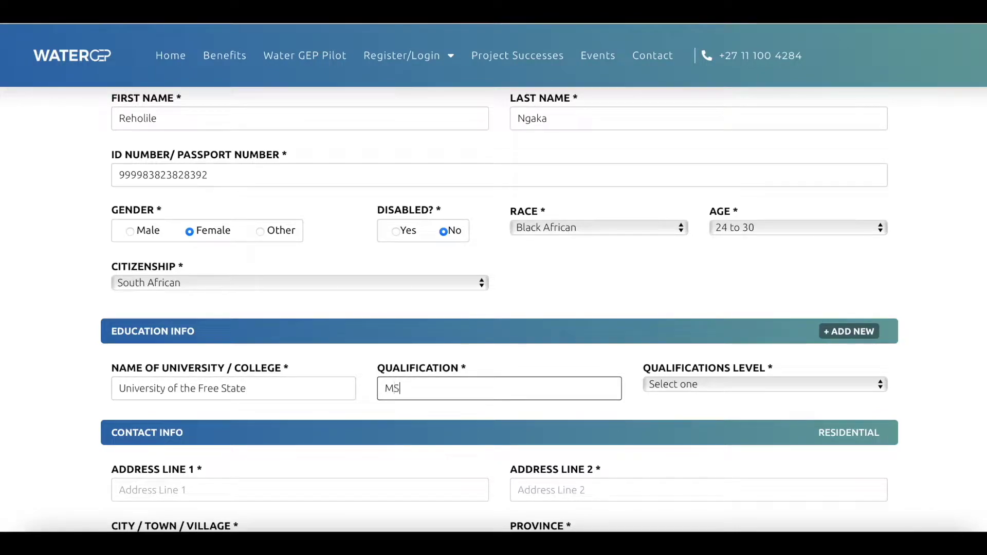
text(in Geohydrology)
key(Tab)
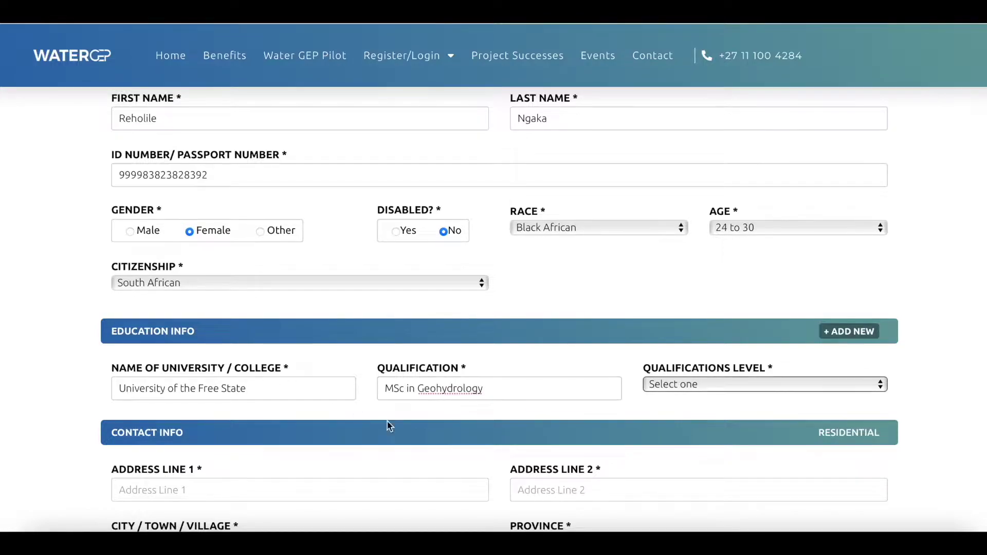
click(719, 384)
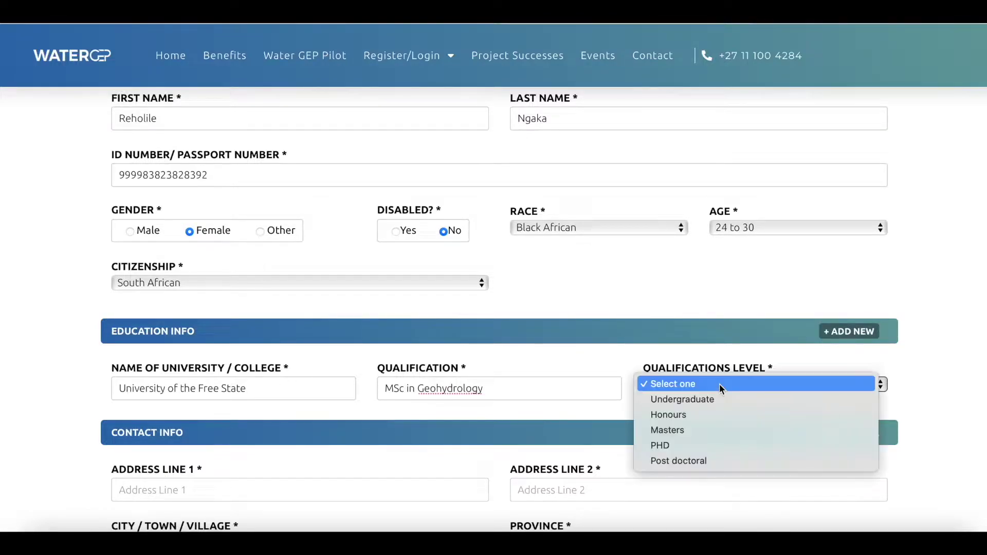
click(718, 430)
scroll(263, 360, down, 5)
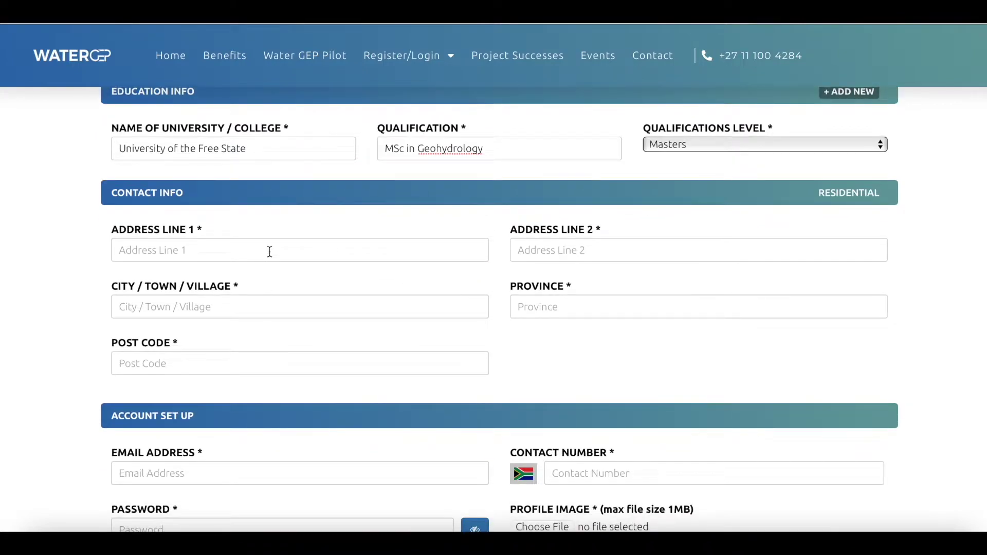
Step: Enter the residential address line 'asjanjsaj' and the town Mount Fletcher
click(270, 251)
text(asjanjsaj)
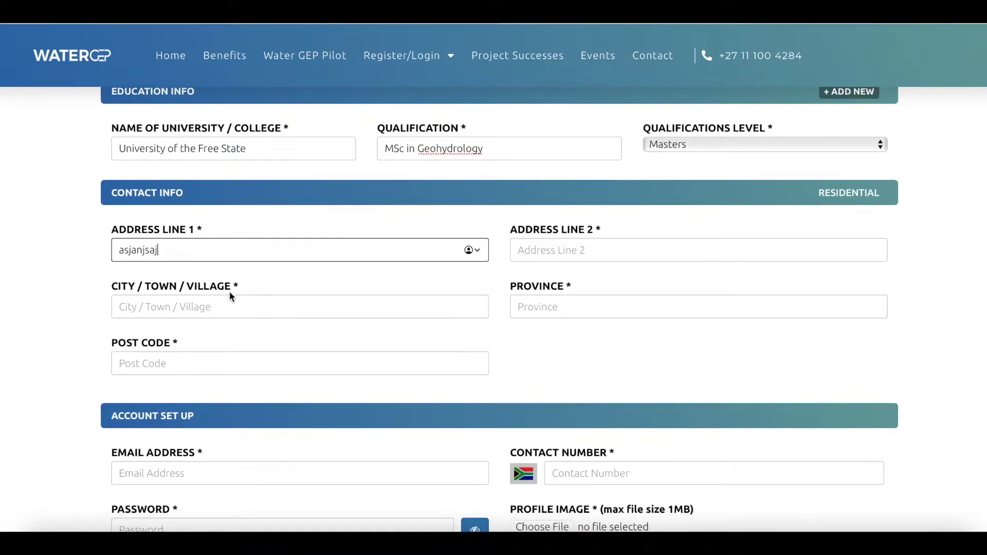
click(214, 305)
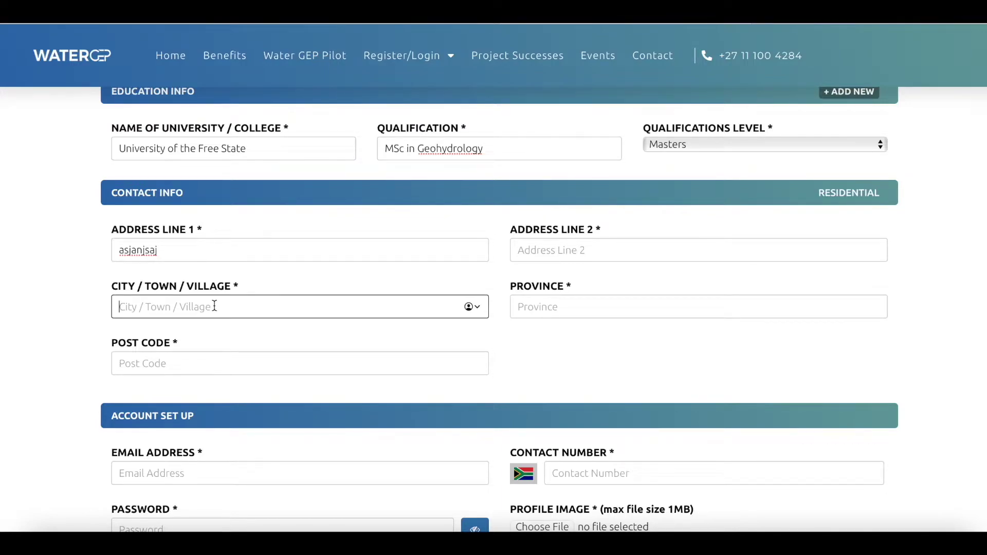
text(Mount)
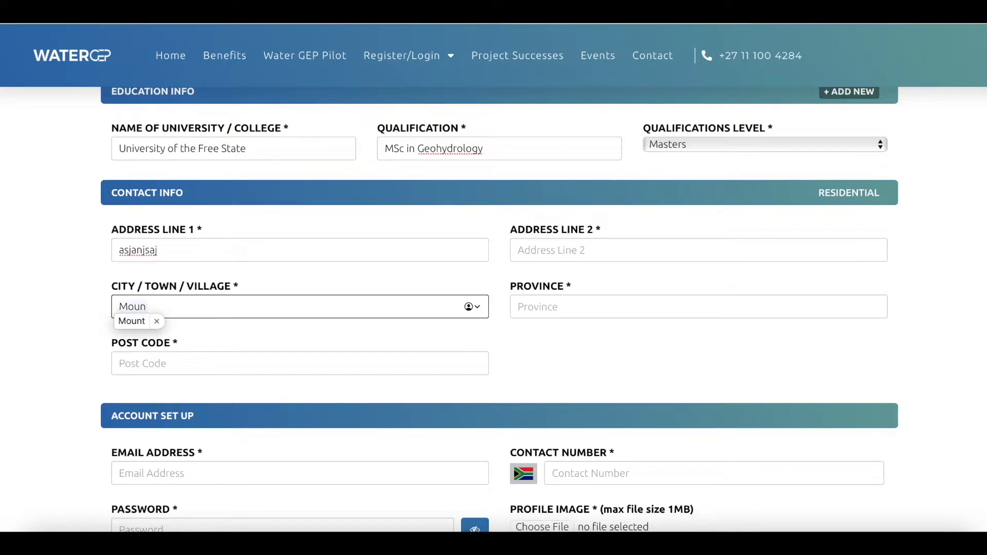
text( Fletcher)
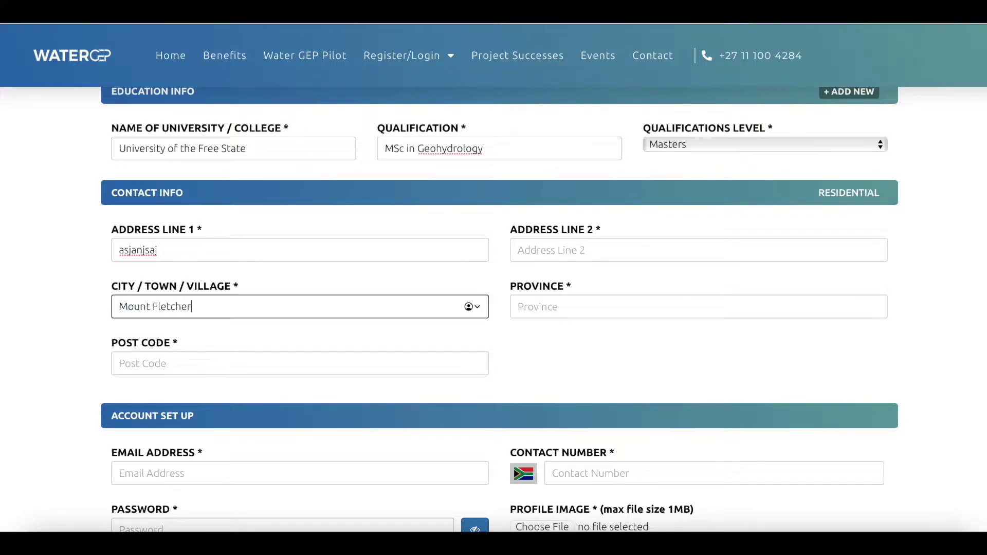
Step: Set the province to Eastern Cape and the post code to 4770
click(551, 304)
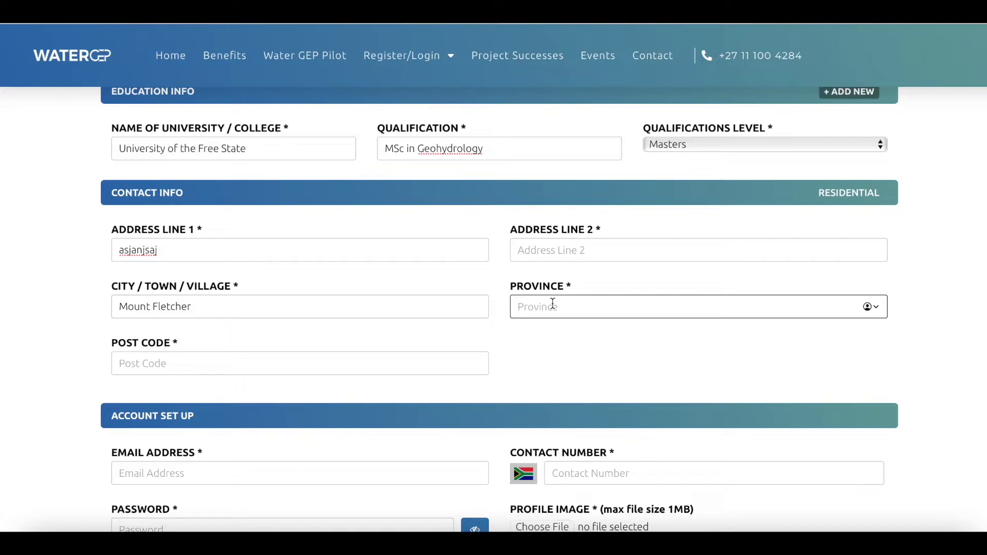
text(Eastern)
text(Cape)
key(BackSpace)
key(BackSpace)
key(BackSpace)
key(BackSpace)
text(ape)
key(Tab)
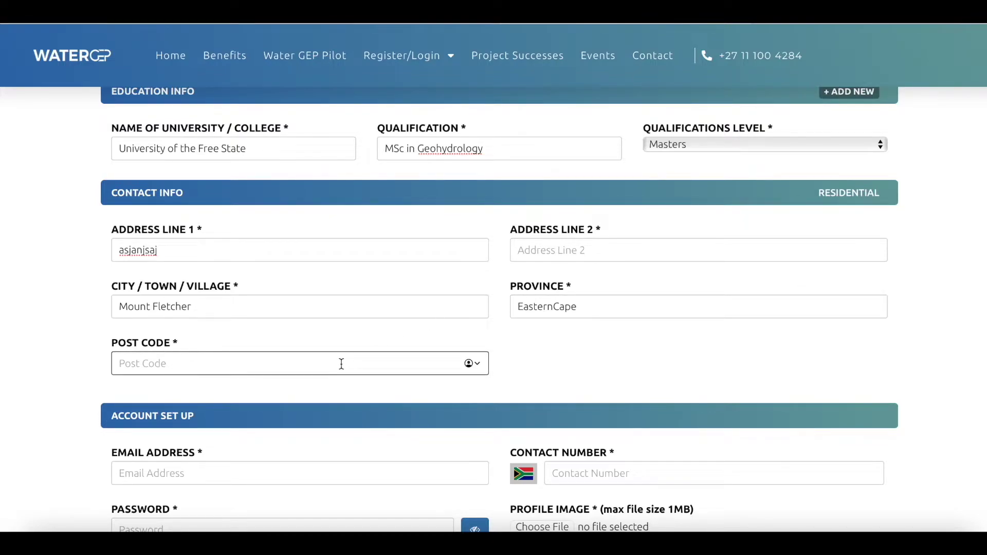
text(4770)
click(554, 306)
scroll(467, 375, down, 2)
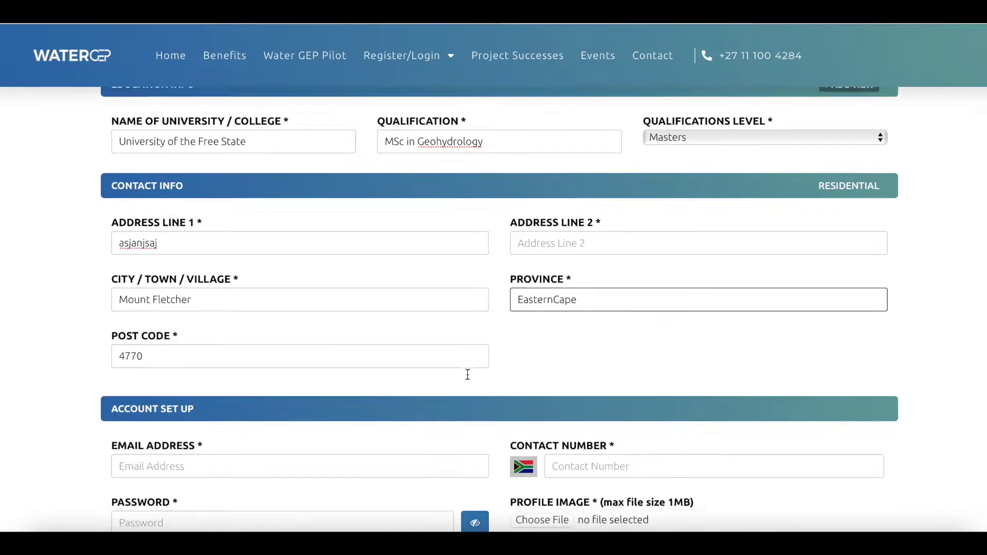
click(340, 354)
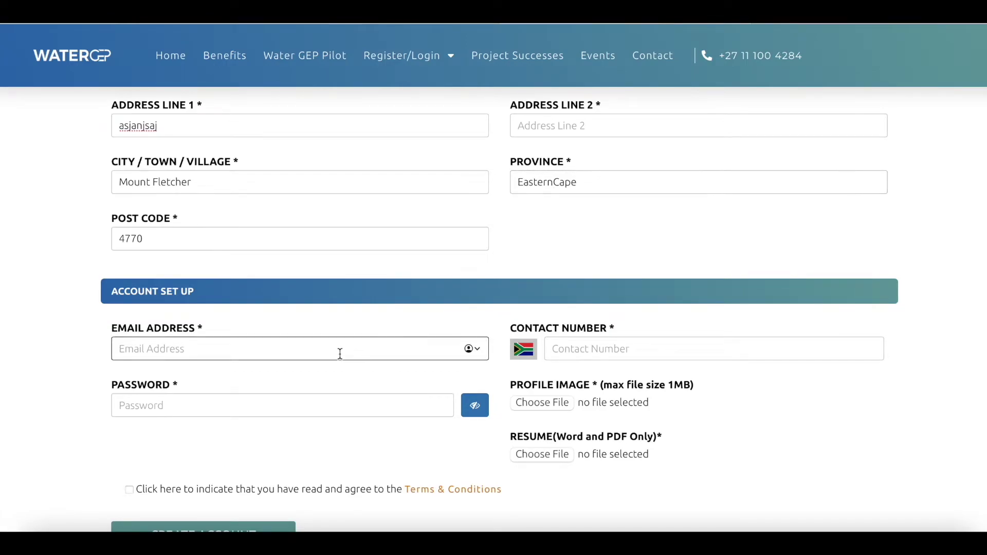
Step: Enter the account email, decline Safari's suggested password, and tick the Terms & Conditions box
text(reholi)
text(...)
click(640, 354)
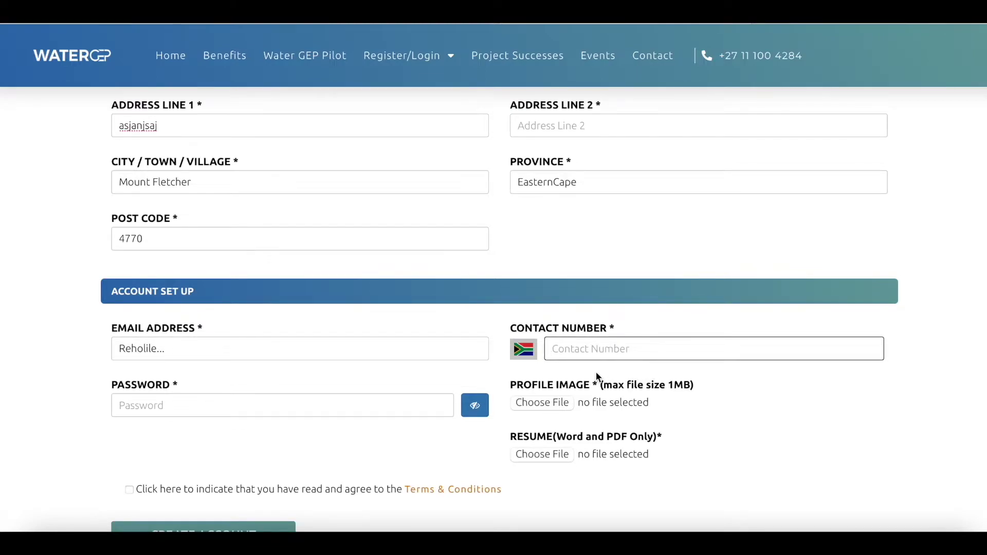
click(262, 405)
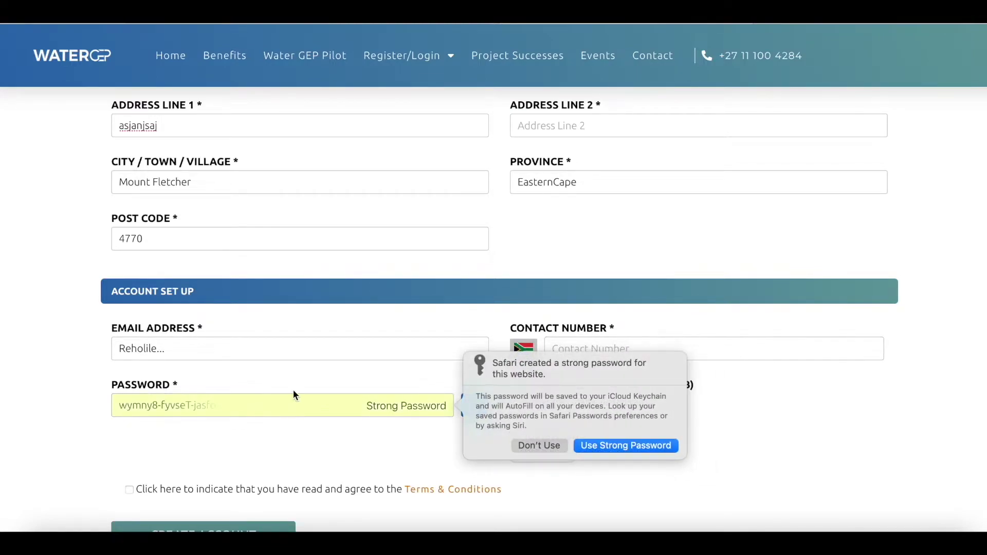
click(553, 443)
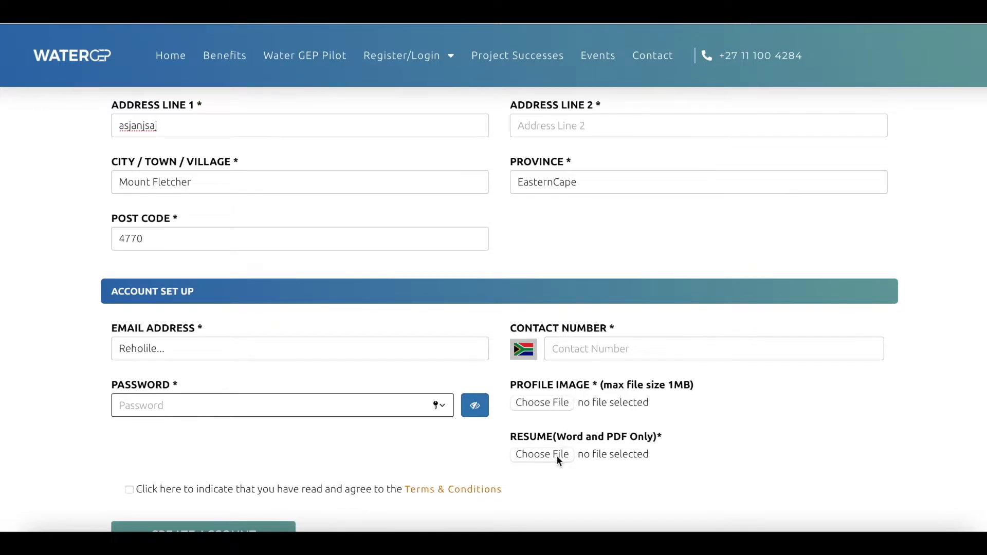
scroll(558, 458, down, 1)
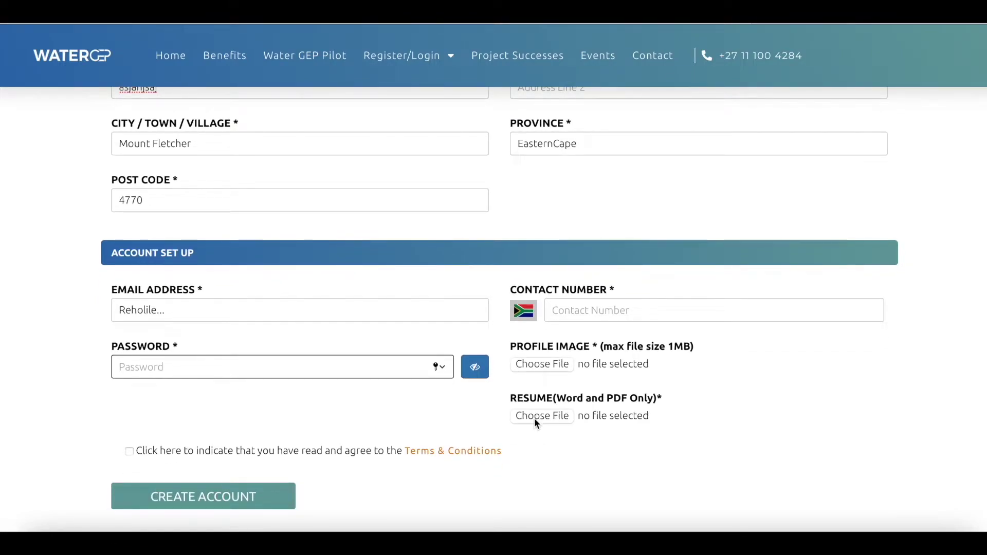
scroll(534, 385, down, 1)
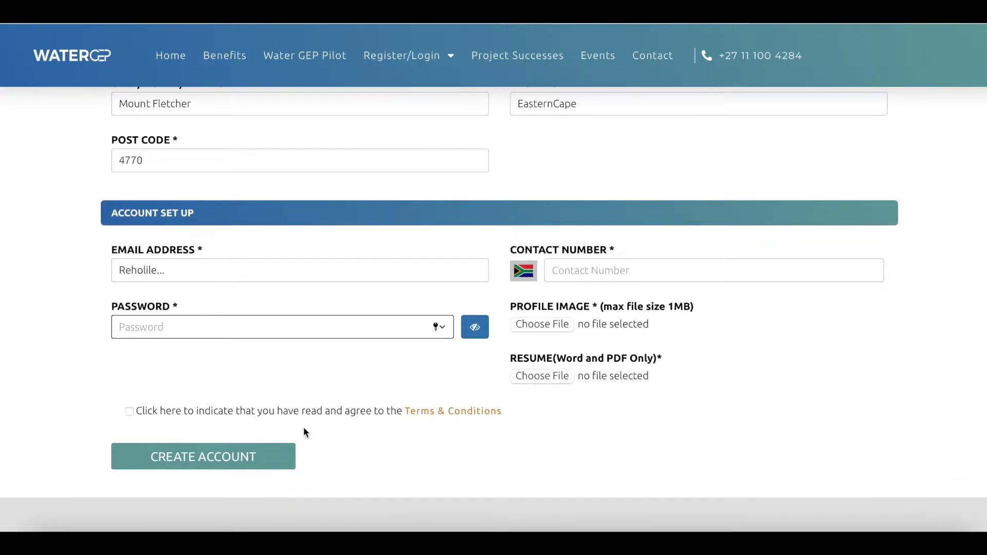
click(130, 411)
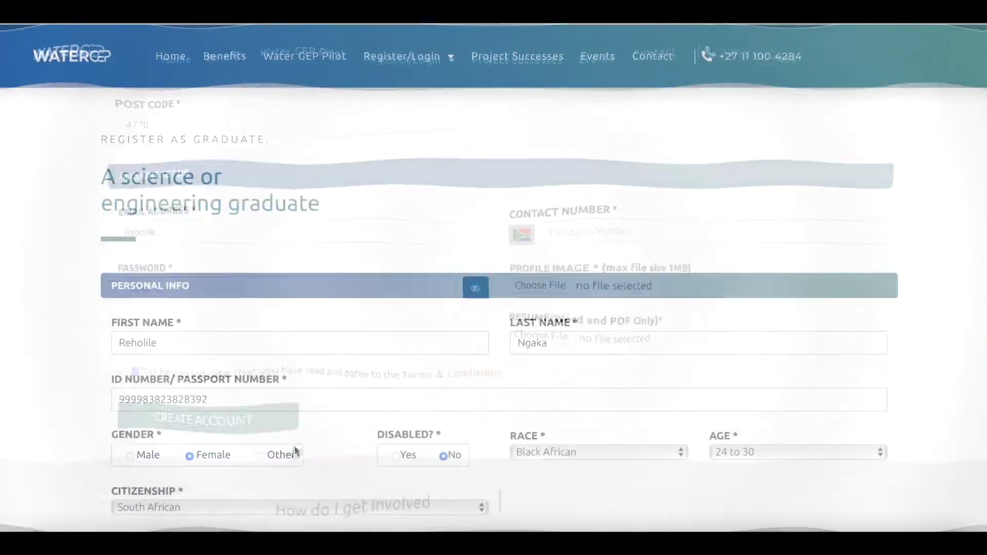
Step: Log in to the graduate account using the saved AutoFill credentials
scroll(296, 450, down, 2)
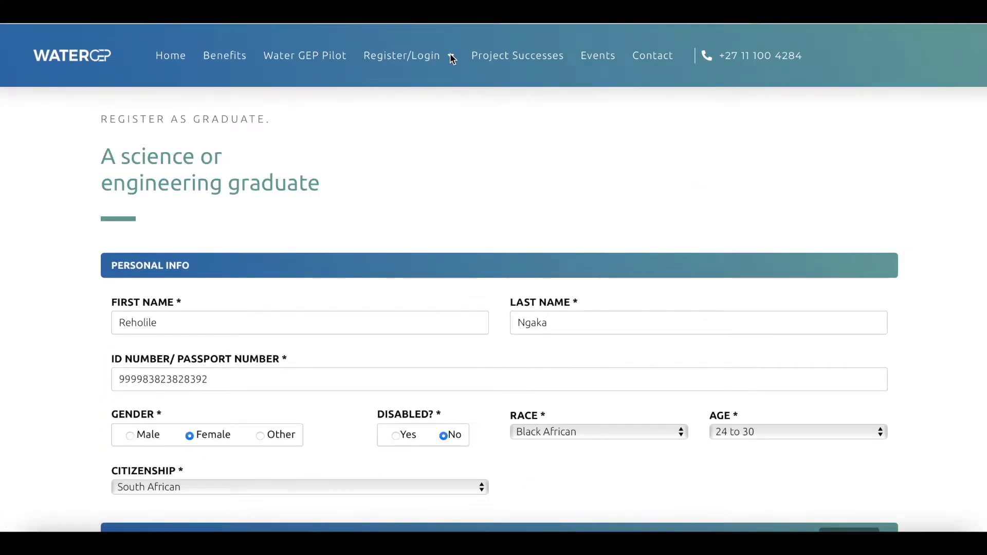
mouse_move(450, 57)
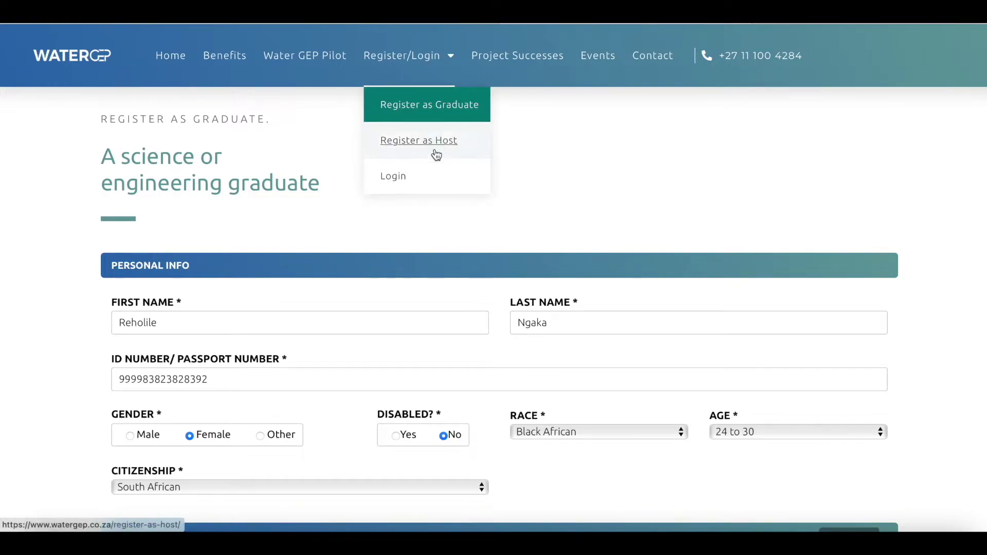
click(404, 177)
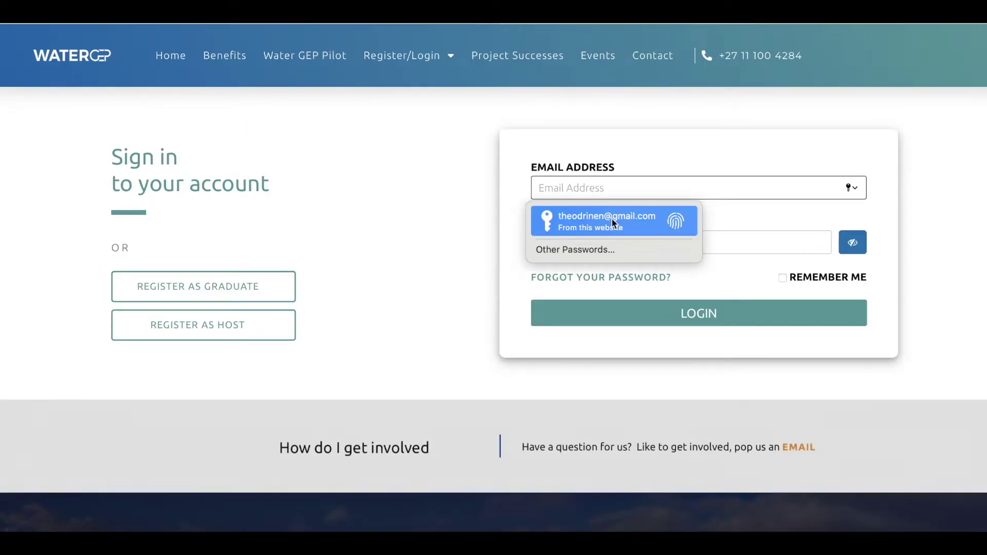
click(635, 223)
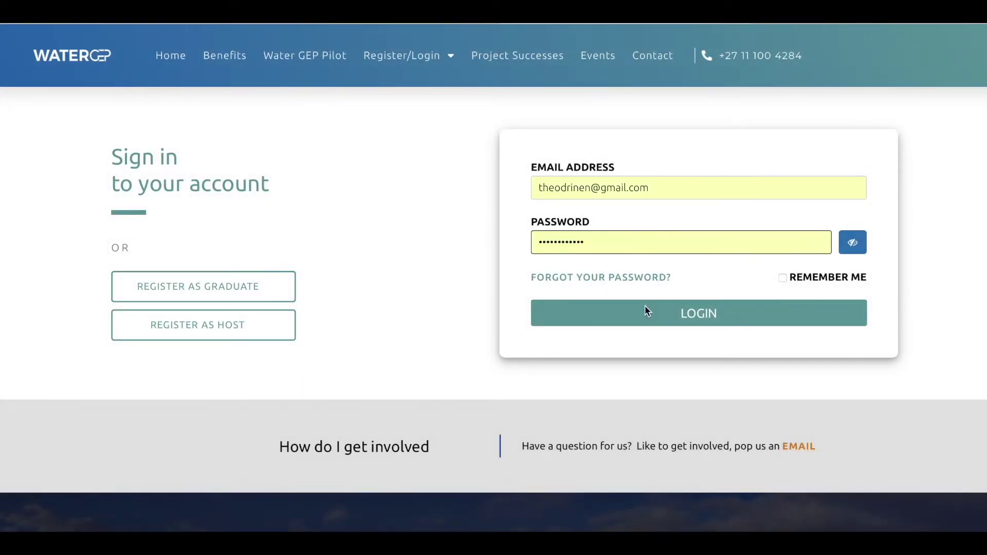
click(624, 326)
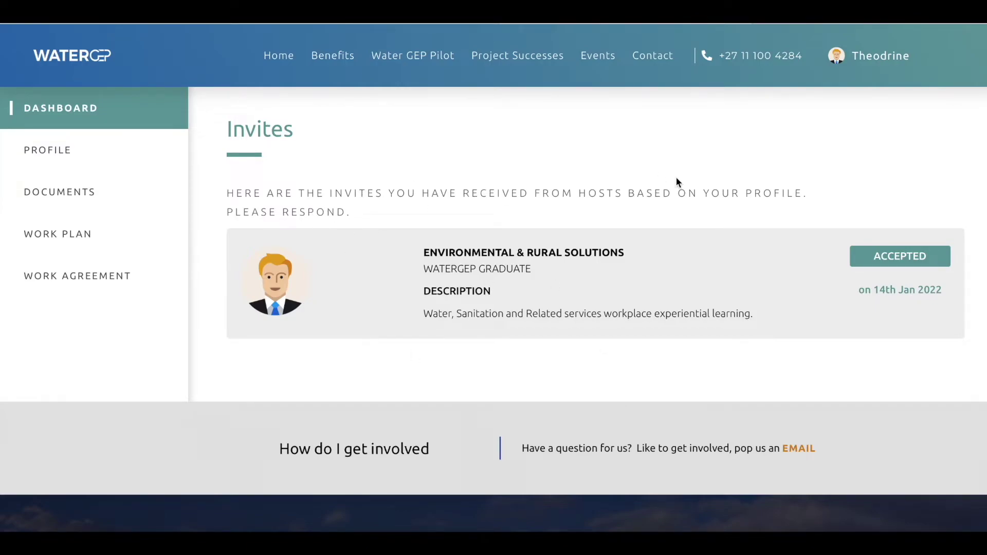
scroll(676, 181, down, 3)
scroll(676, 181, up, 3)
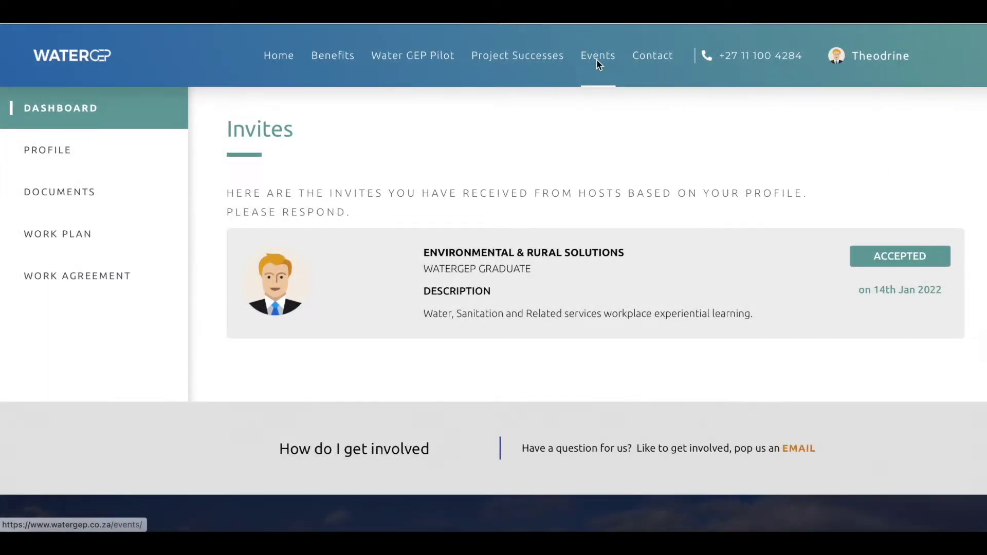
click(596, 57)
Step: Scroll through the July Upcoming Events cards, then return to the sign-in page
scroll(445, 248, down, 3)
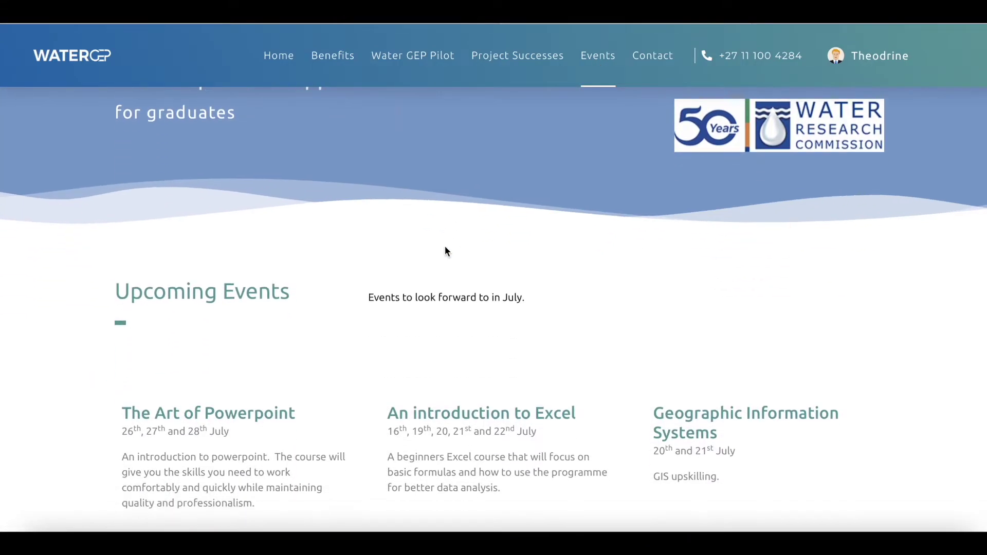
scroll(473, 357, down, 3)
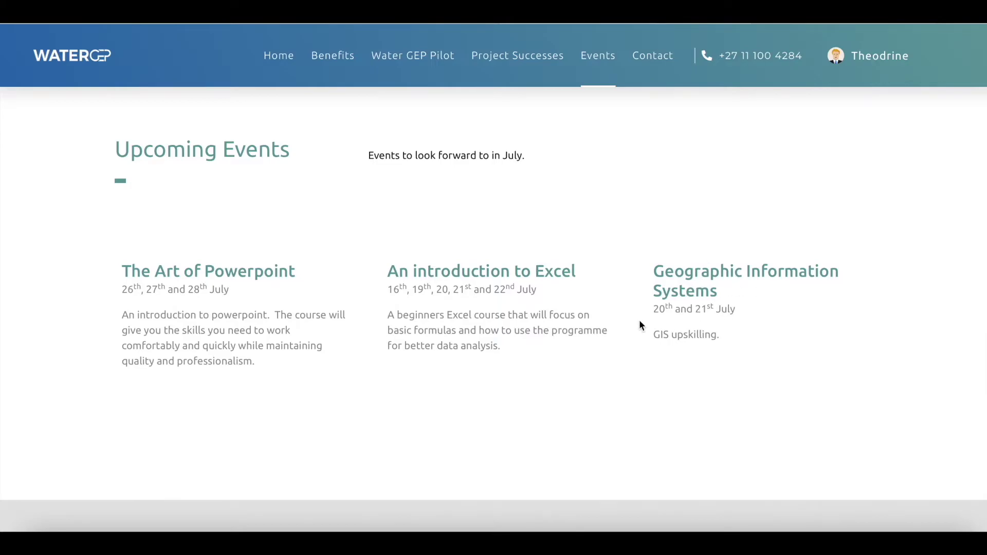
scroll(640, 319, down, 2)
scroll(639, 323, up, 2)
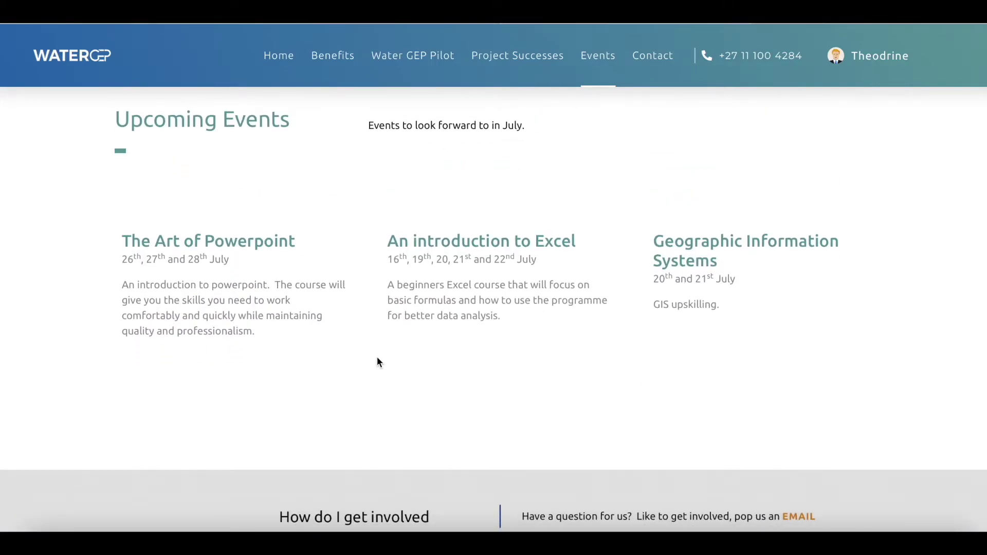
scroll(377, 358, up, 1)
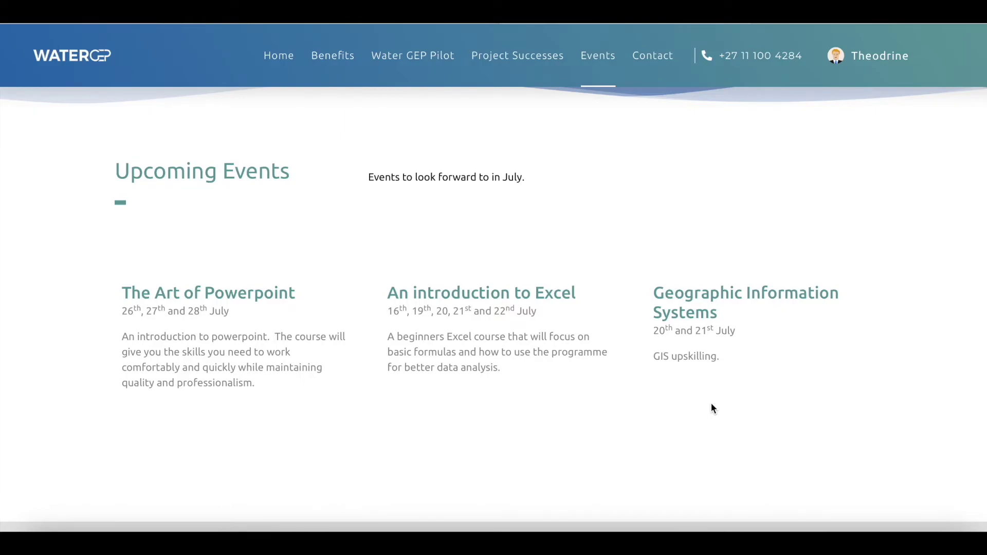
scroll(569, 224, up, 4)
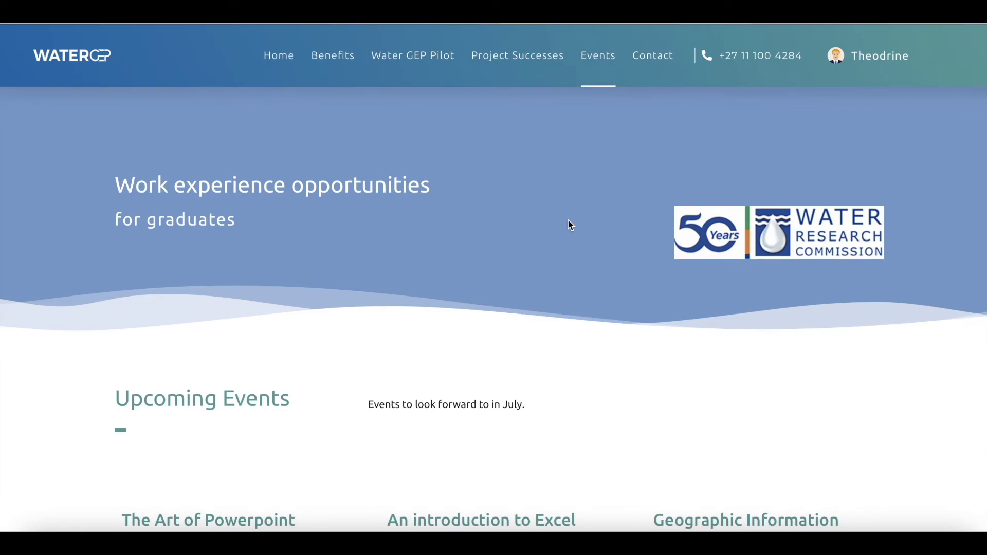
click(525, 56)
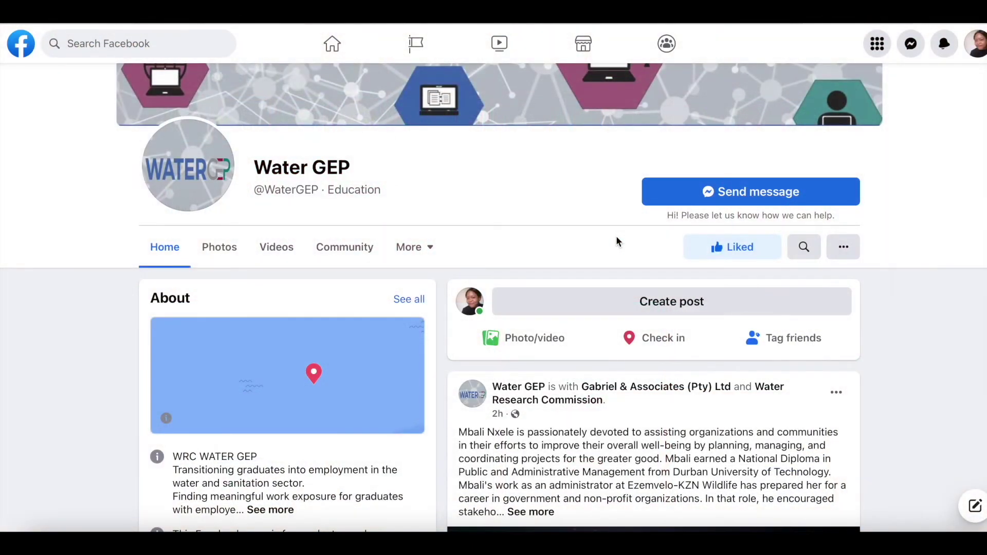
Step: Open the Water GEP Facebook chat to view its message history, then close it
scroll(618, 240, up, 5)
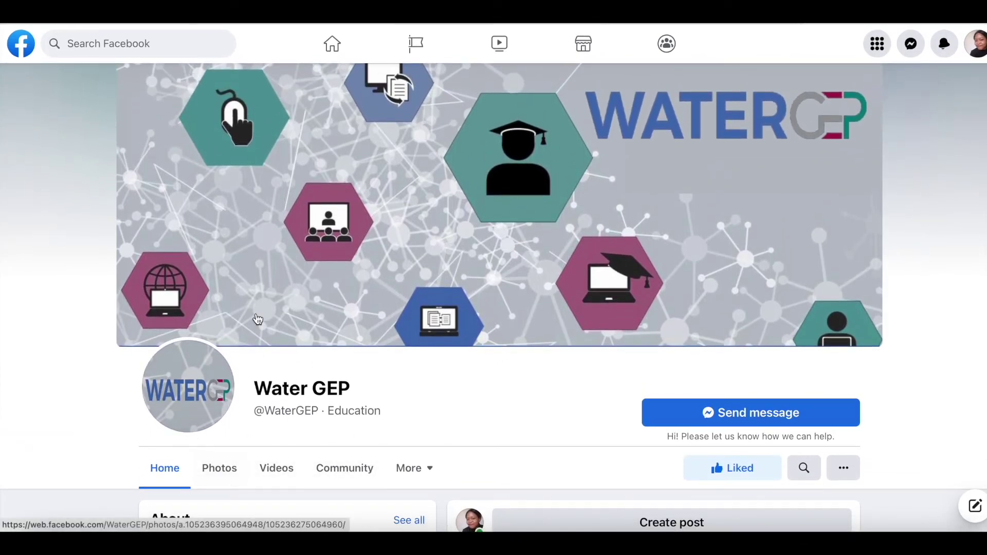
scroll(395, 370, down, 3)
scroll(394, 371, down, 5)
scroll(394, 371, up, 3)
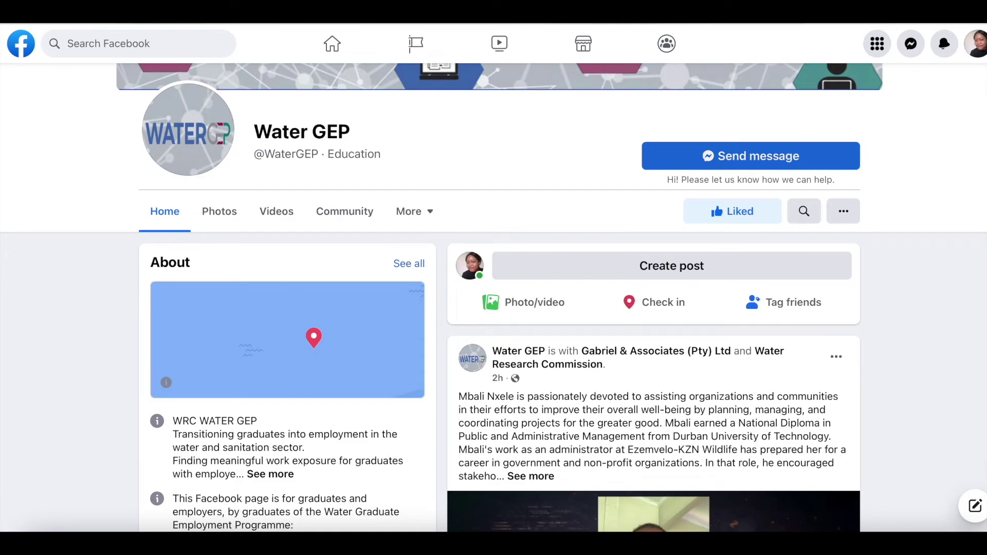
click(733, 161)
scroll(866, 321, up, 5)
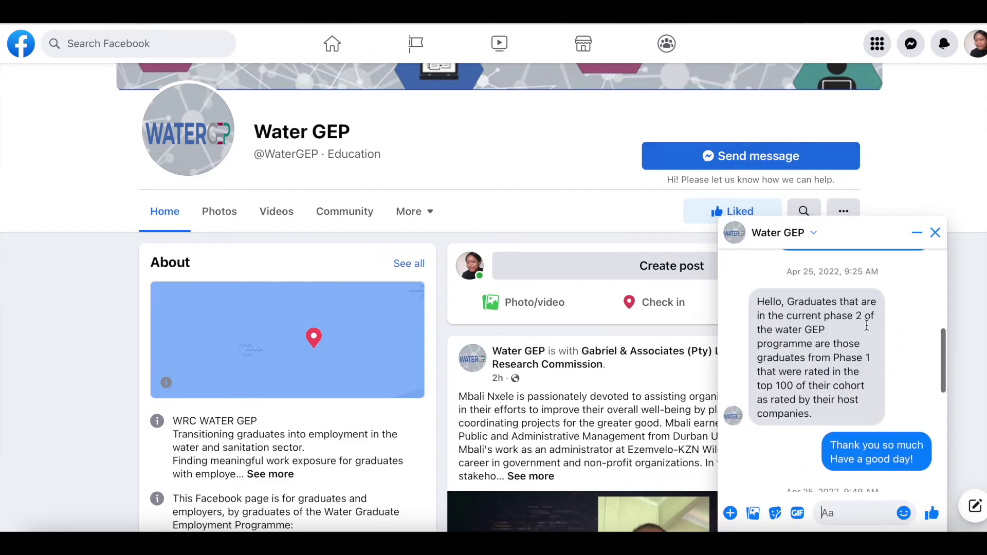
scroll(867, 326, up, 10)
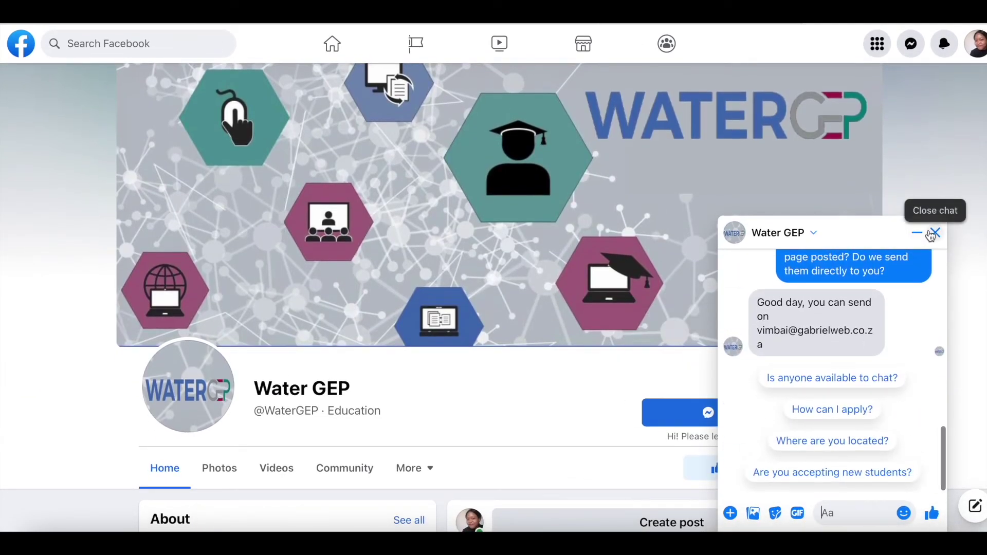
click(935, 233)
Step: Scroll down through the Water GEP page's recent graduate video posts
scroll(637, 300, down, 2)
scroll(637, 301, down, 5)
scroll(638, 301, down, 2)
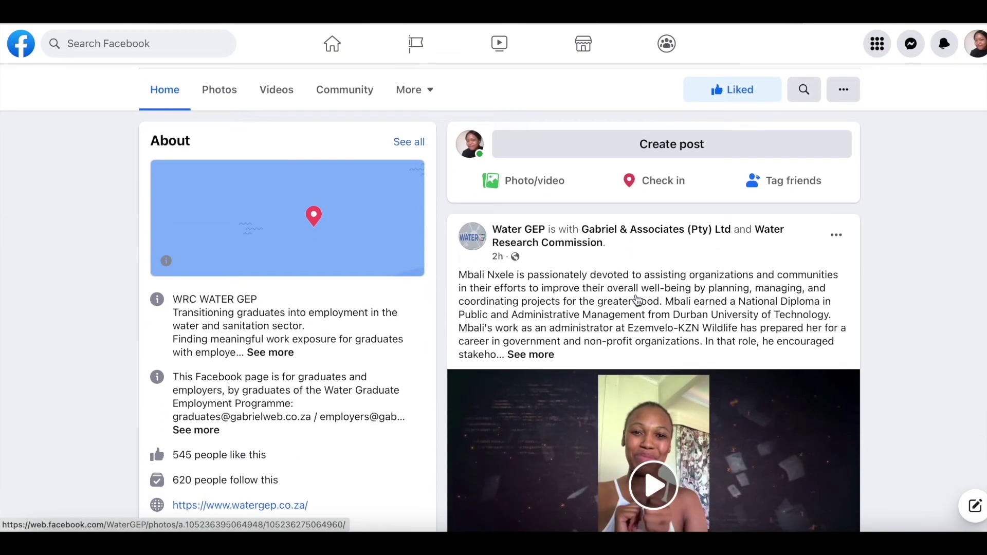
scroll(637, 295, down, 4)
scroll(520, 331, up, 3)
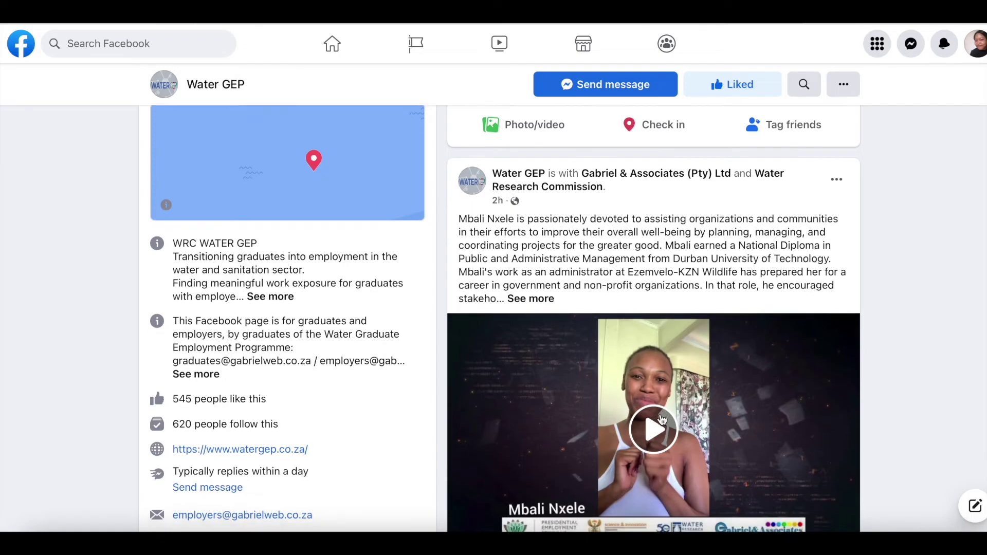
scroll(655, 406, down, 8)
scroll(660, 416, down, 4)
scroll(662, 418, down, 2)
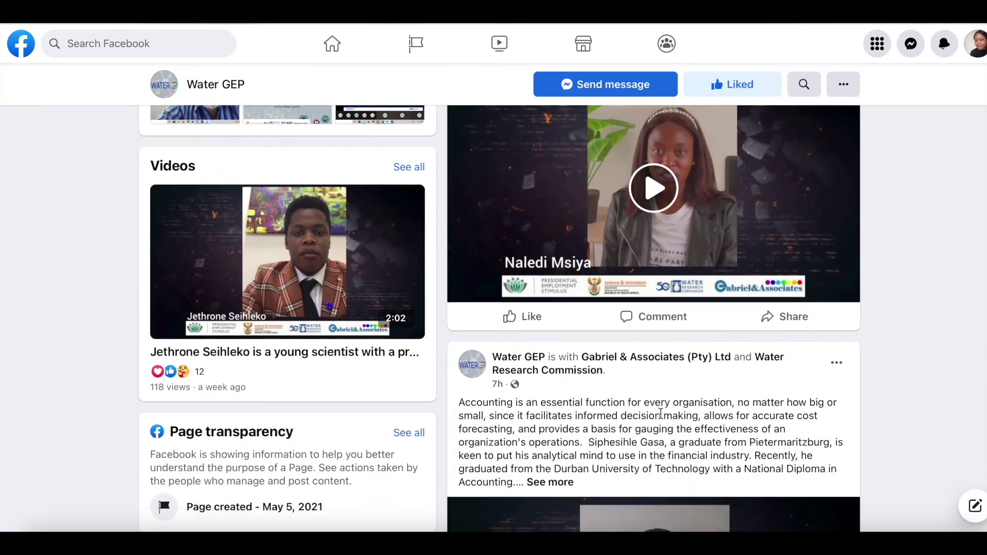
scroll(661, 417, down, 4)
scroll(661, 414, down, 2)
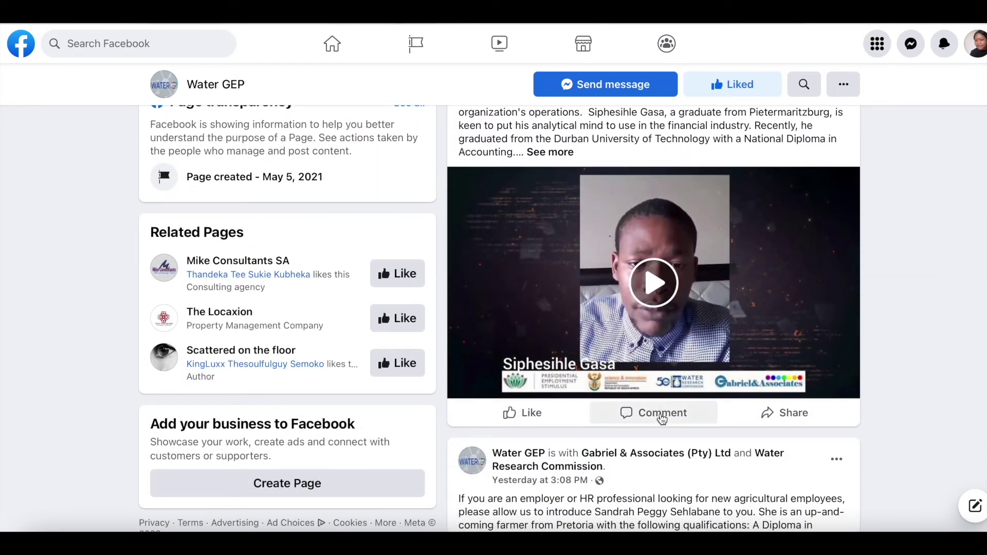
scroll(662, 419, up, 2)
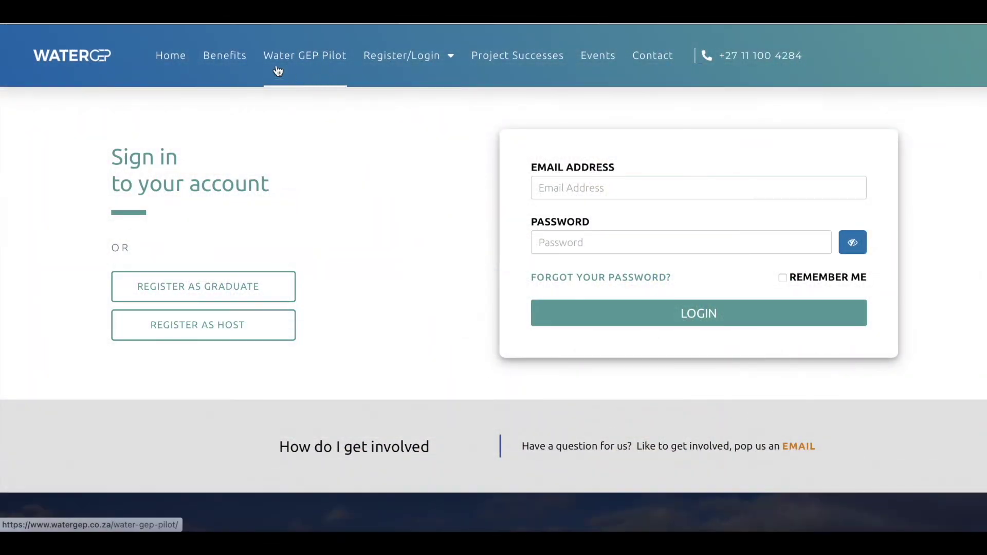